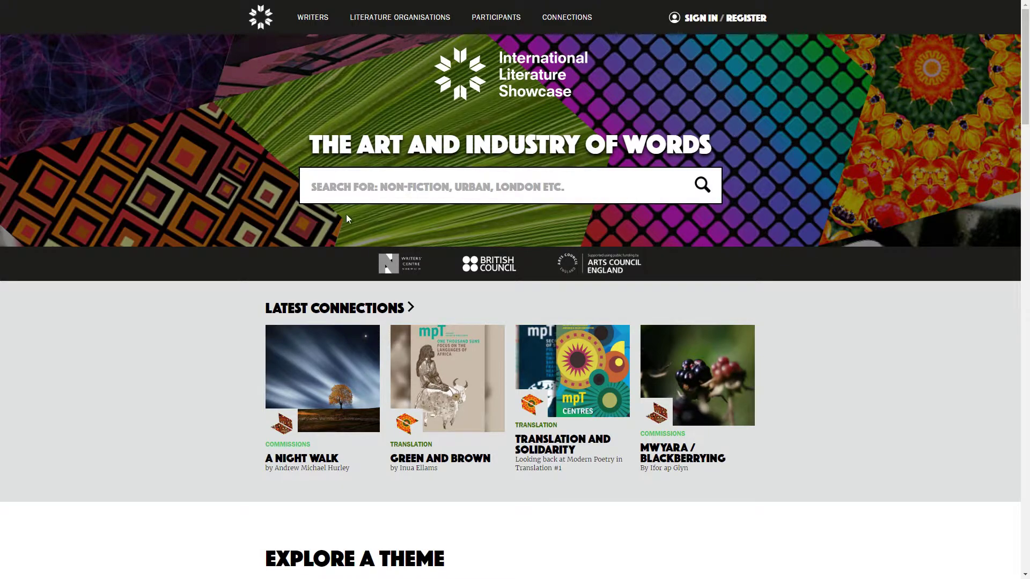
Open the CONNECTIONS section and scroll down its featured and latest article grid.
click(577, 21)
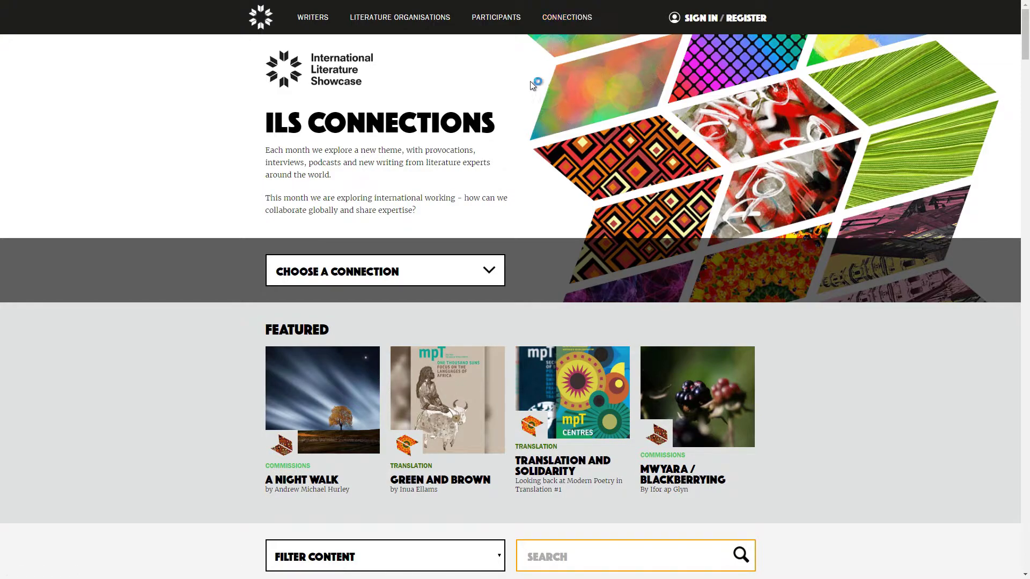
scroll(524, 244, down, 6)
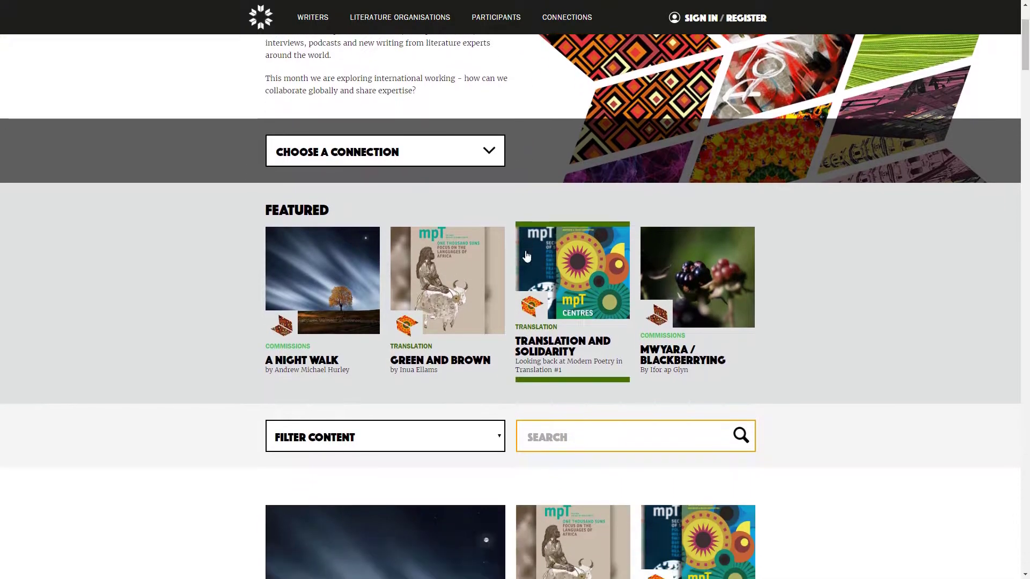
scroll(527, 259, down, 3)
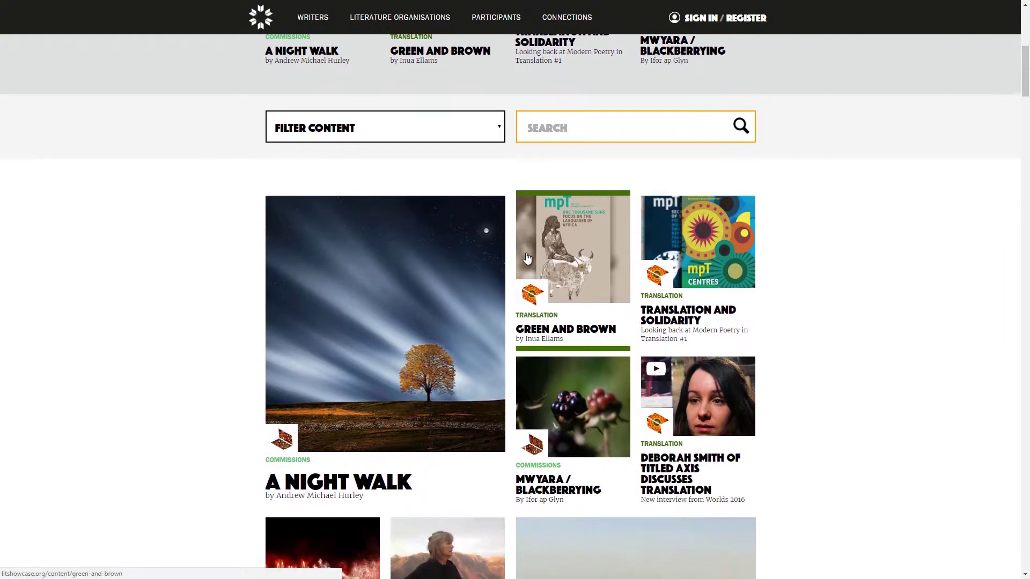
scroll(527, 259, down, 3)
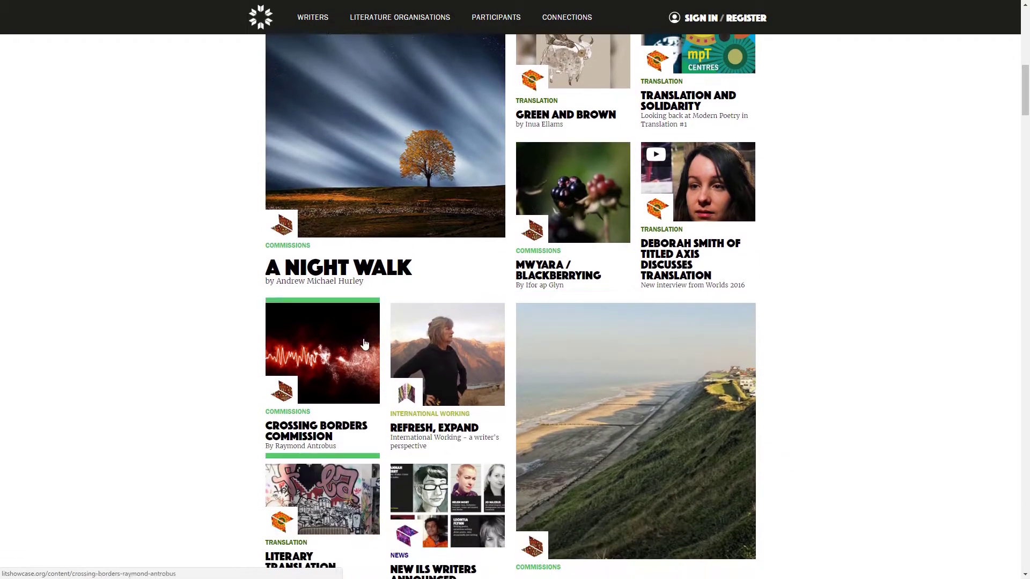
View the Crossing Borders Commission article's red waveform image, then bring up HitFilm Pro's Waveform abstract project.
click(357, 345)
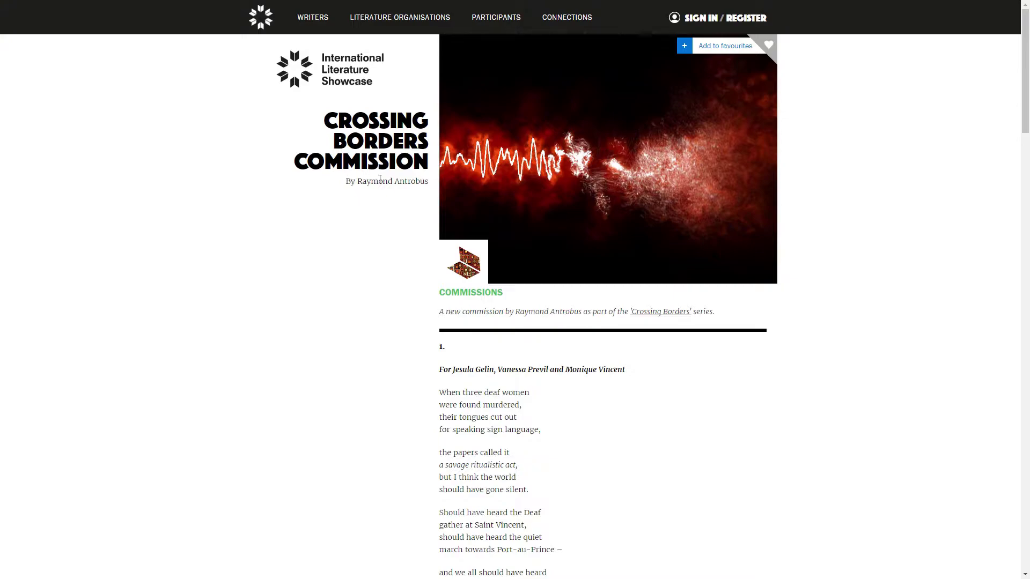
mouse_move(648, 174)
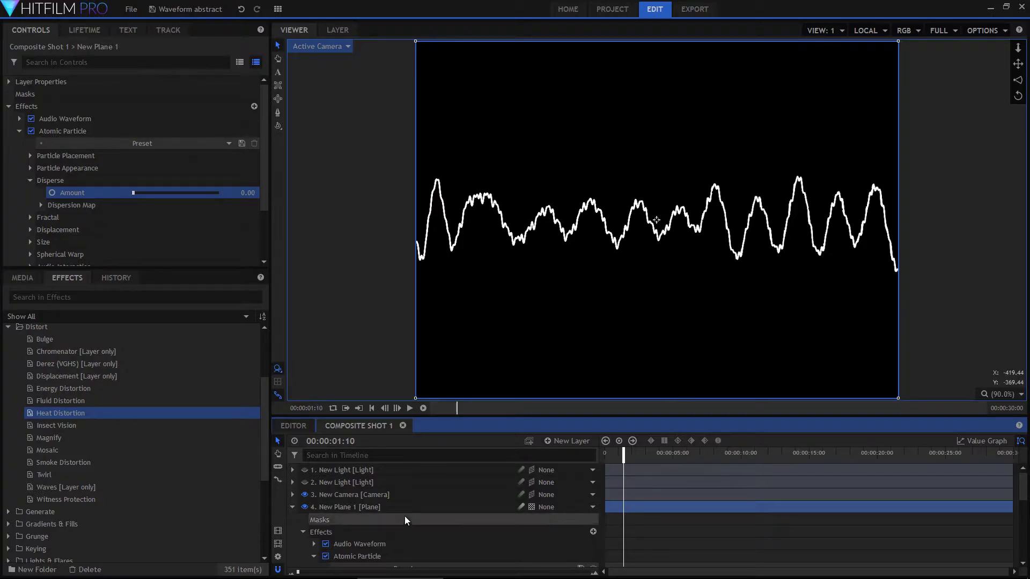
Select New Plane 1, scrub to preview the waveform, and return the playhead to 00:00:01:00.
click(349, 509)
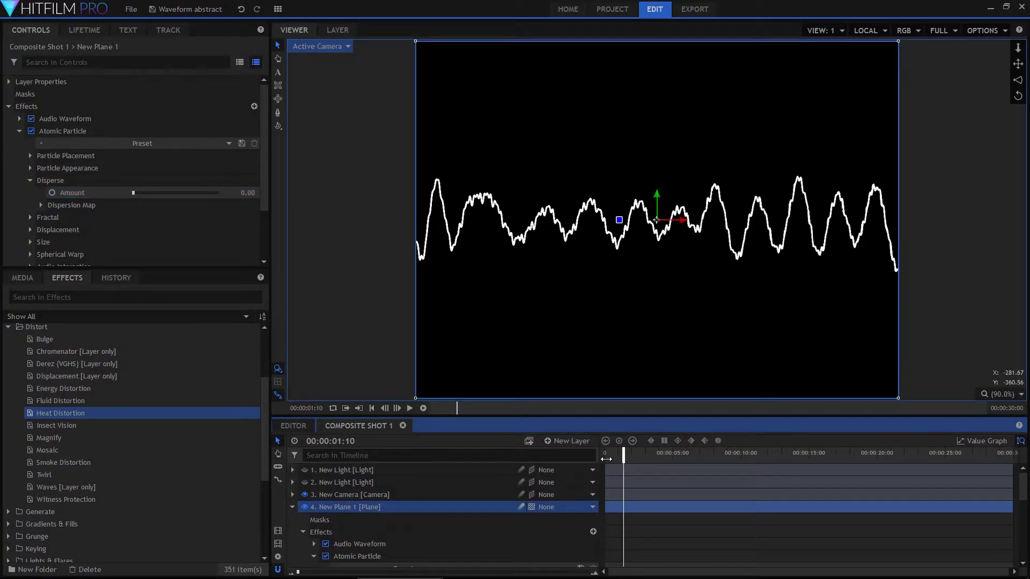
mouse_move(615, 460)
mouse_down()
mouse_move(708, 460)
mouse_move(607, 460)
mouse_move(620, 460)
mouse_up()
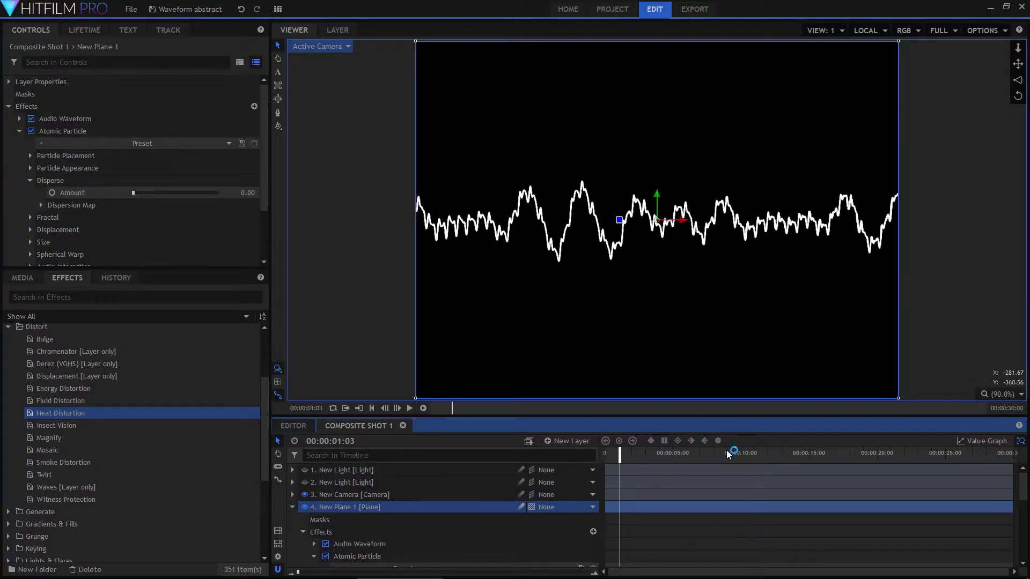
click(770, 457)
drag(656, 452, 619, 451)
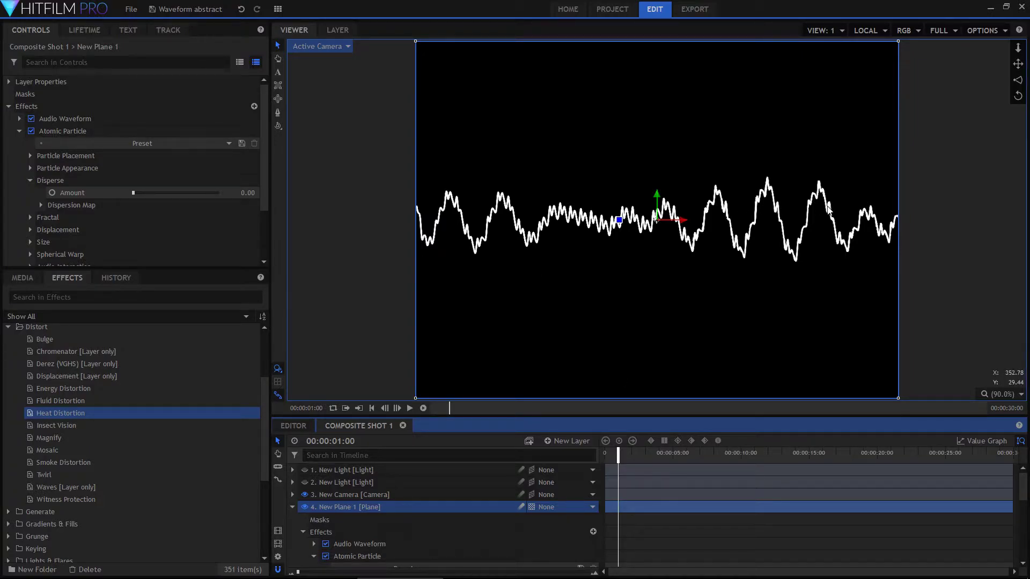
click(78, 118)
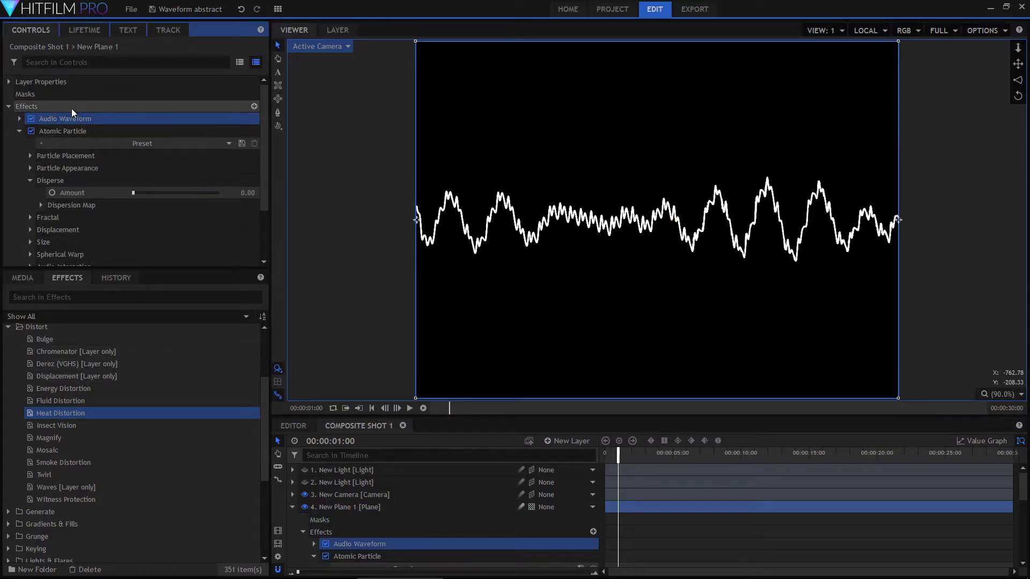
click(63, 131)
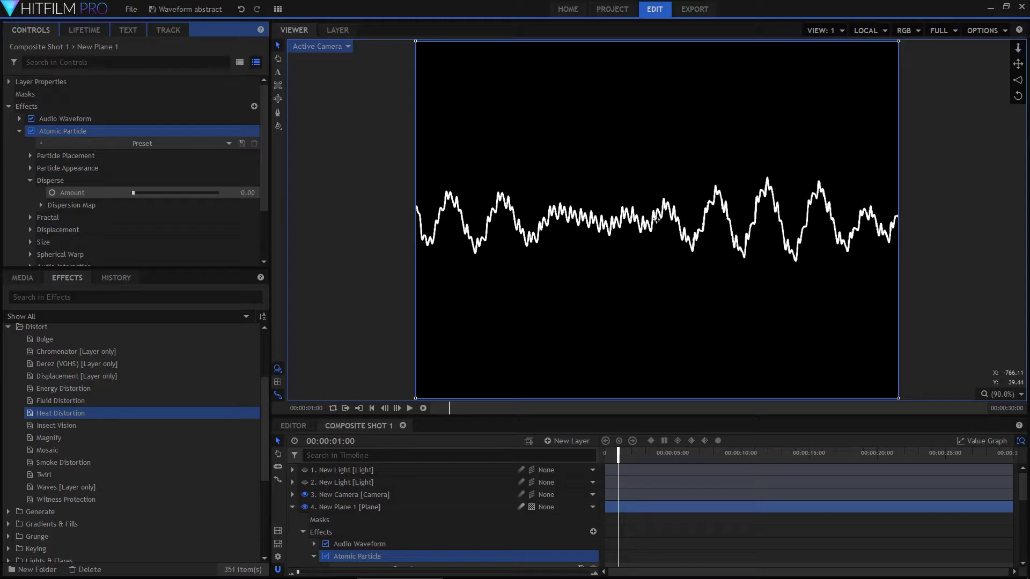
mouse_move(247, 193)
mouse_down()
mouse_move(275, 193)
mouse_move(246, 193)
mouse_up()
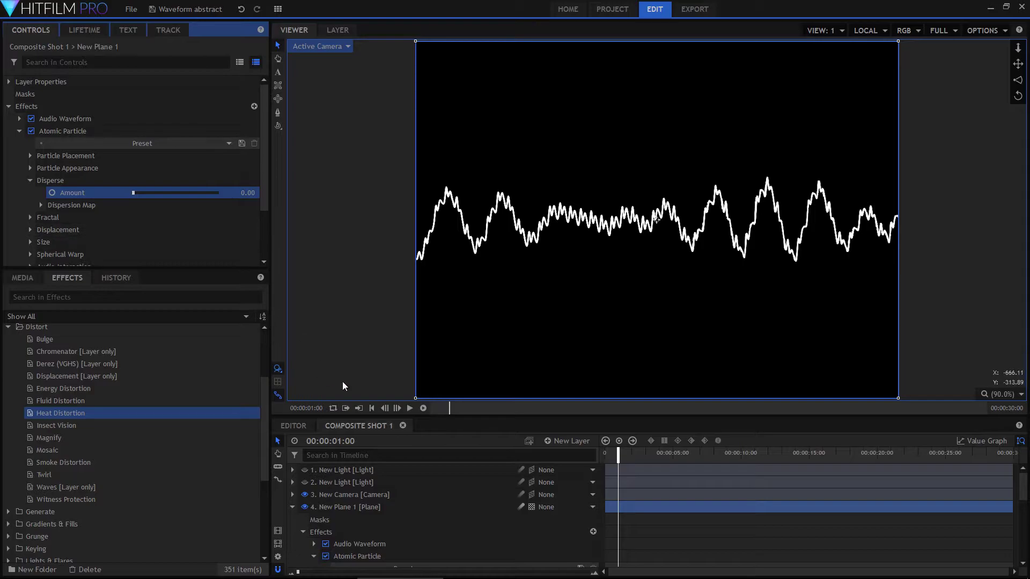
Expand Atomic Particle's Fractal and Fractal Map settings, confirming the map uses layer 7. New Grade.
scroll(110, 205, down, 3)
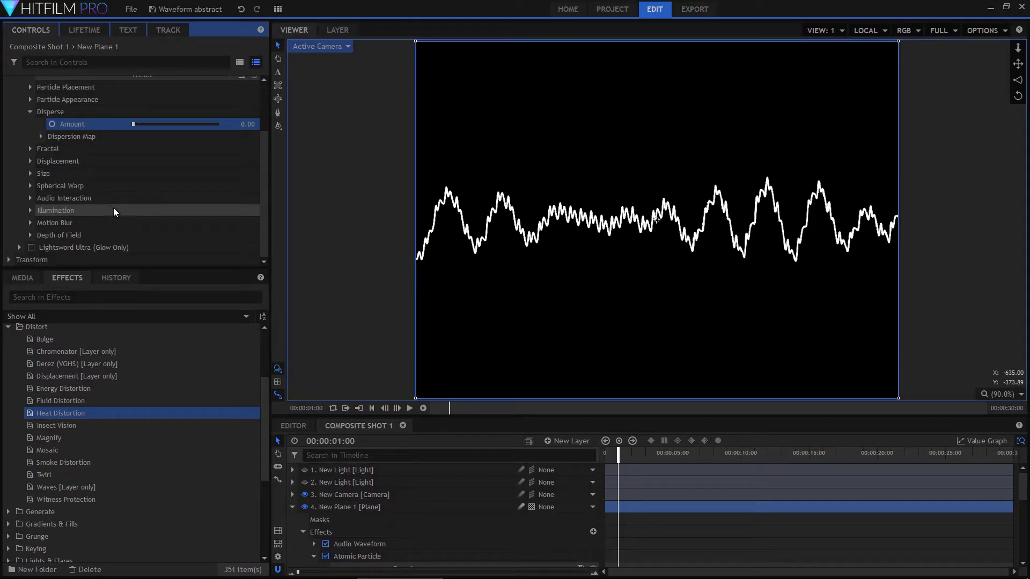
click(31, 150)
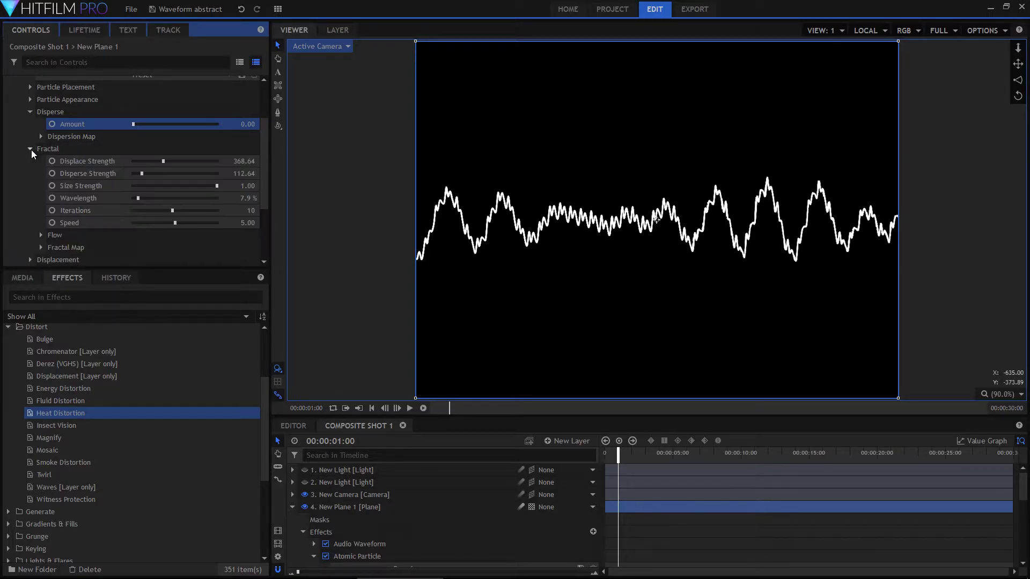
click(42, 247)
scroll(43, 247, down, 3)
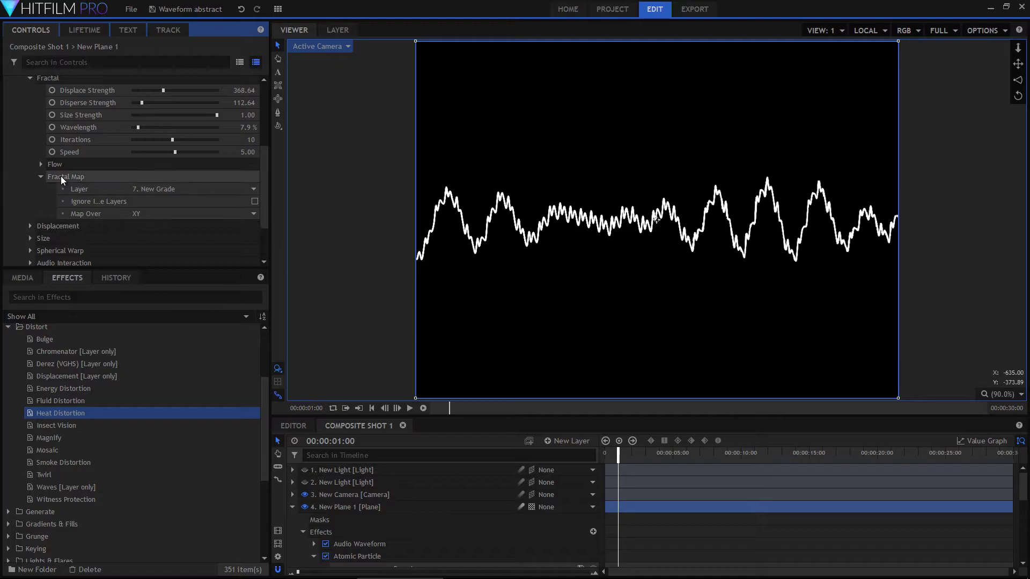
click(62, 177)
scroll(350, 507, down, 3)
scroll(350, 506, down, 5)
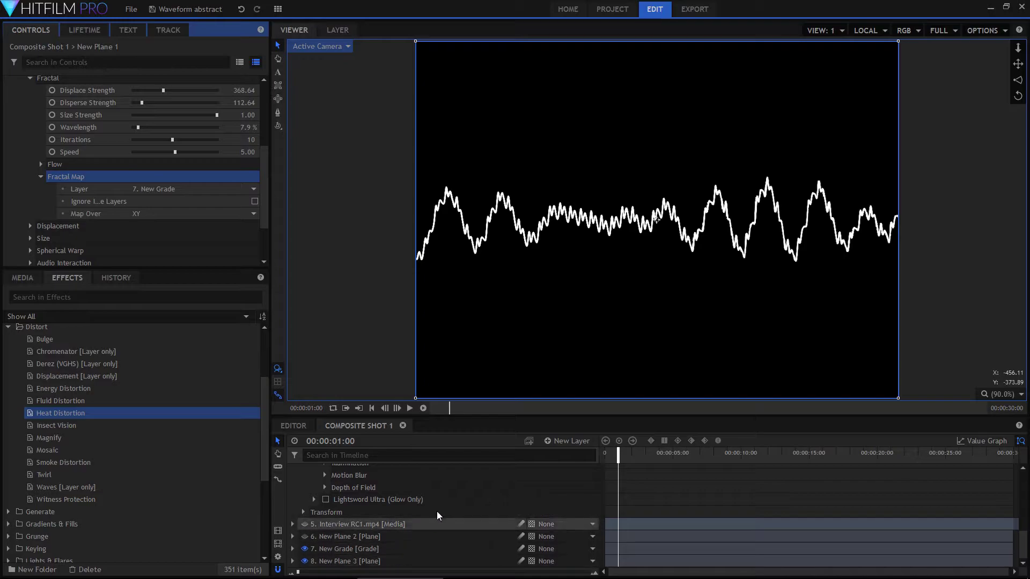
Drag New Plane 3's Color Gradient handle leftward so the ramp fades black to white rightward.
click(342, 563)
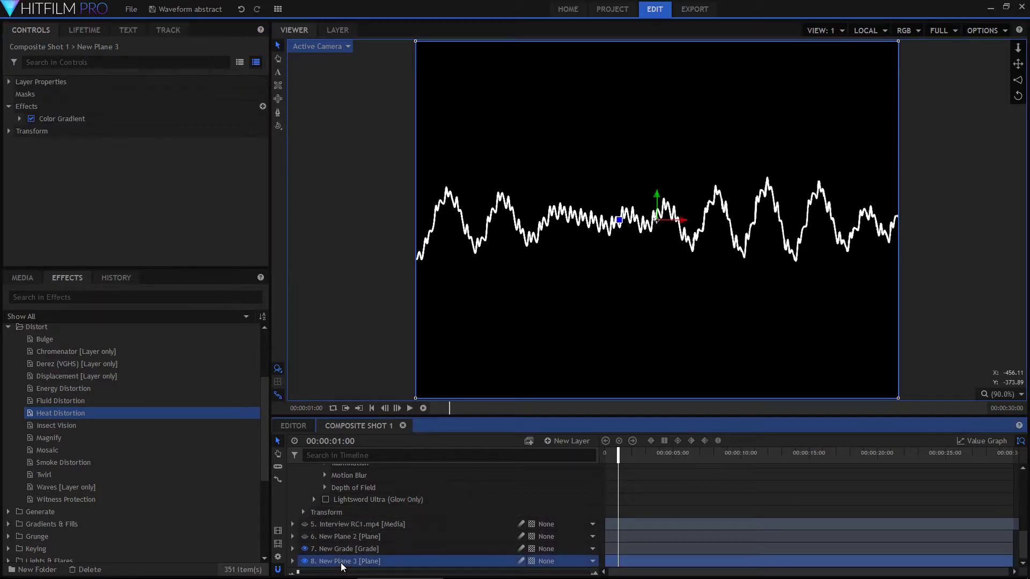
click(68, 119)
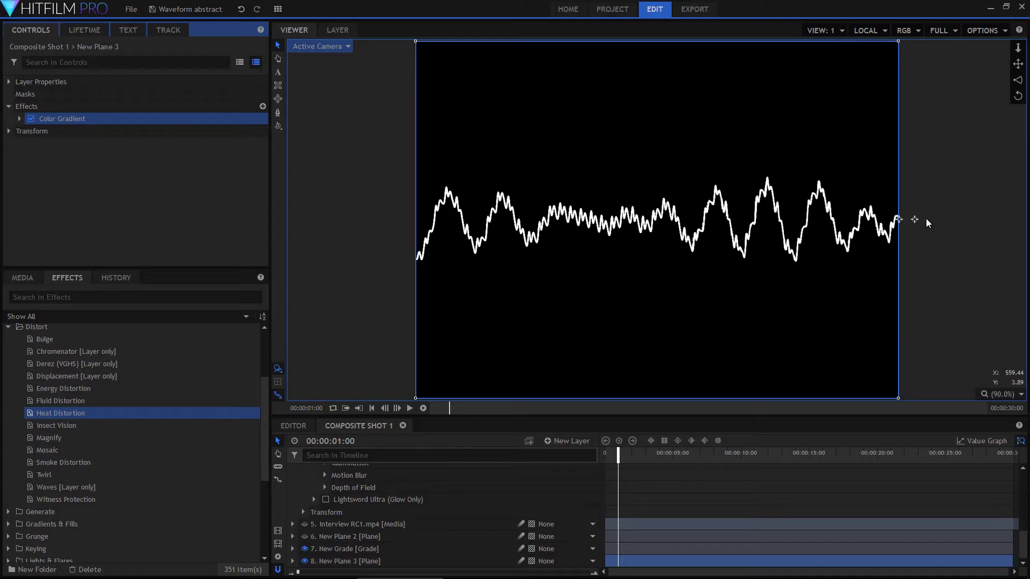
drag(900, 219, 551, 238)
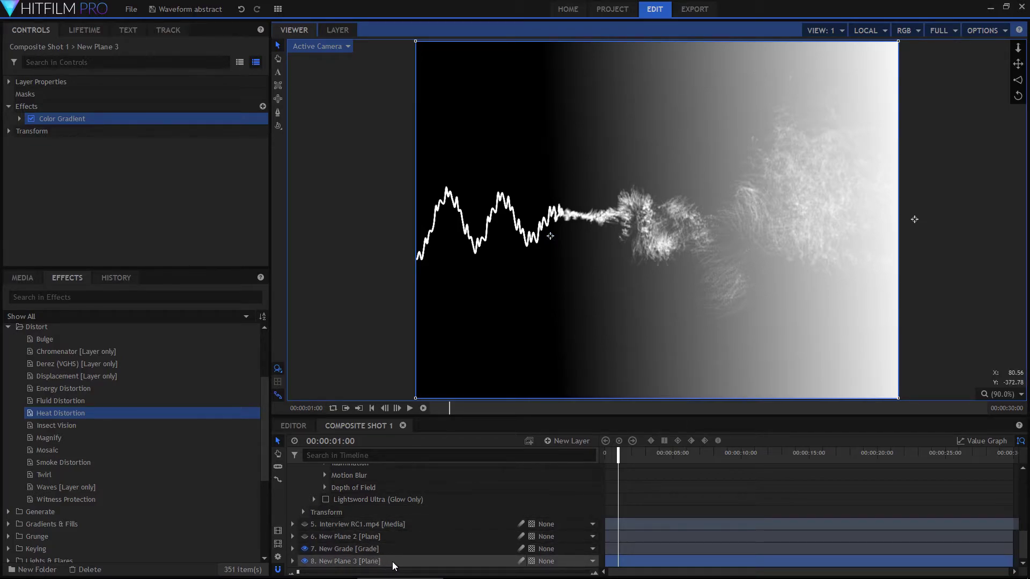
Drive the Fractal Map from layer 7. New Grade and check New Plane 1's Depth of Field settings.
click(336, 552)
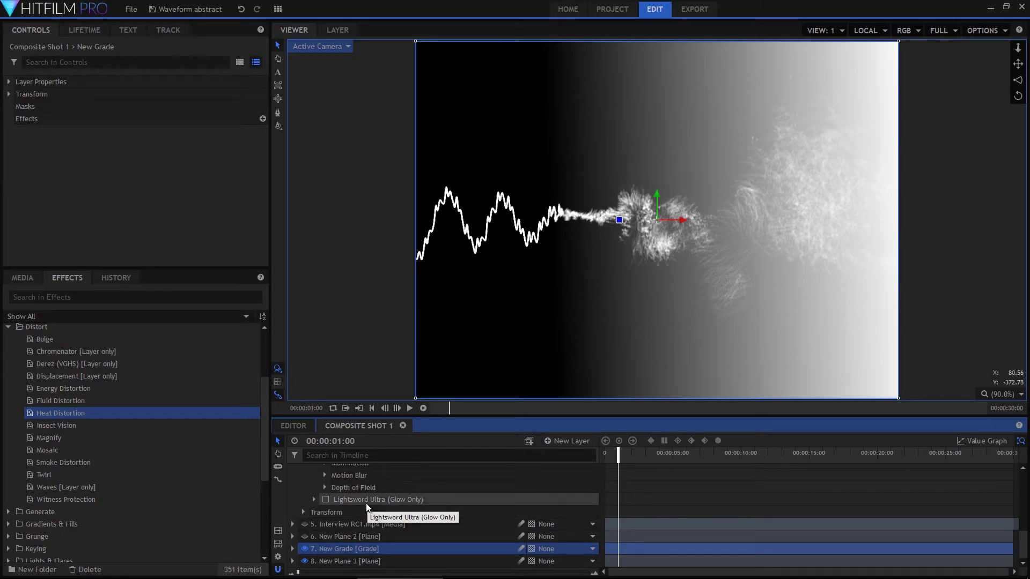
scroll(366, 503, up, 3)
scroll(367, 505, down, 3)
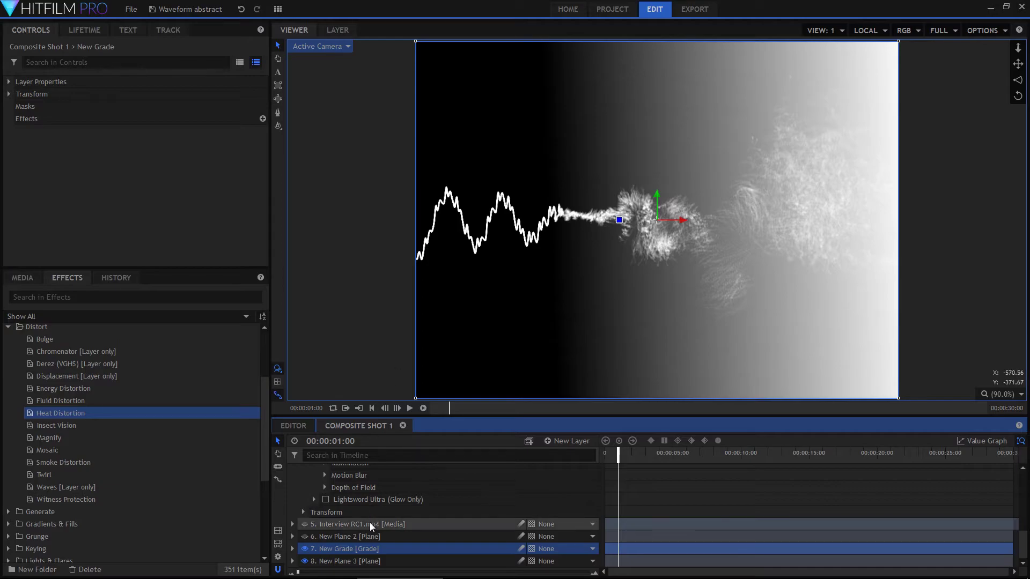
click(360, 488)
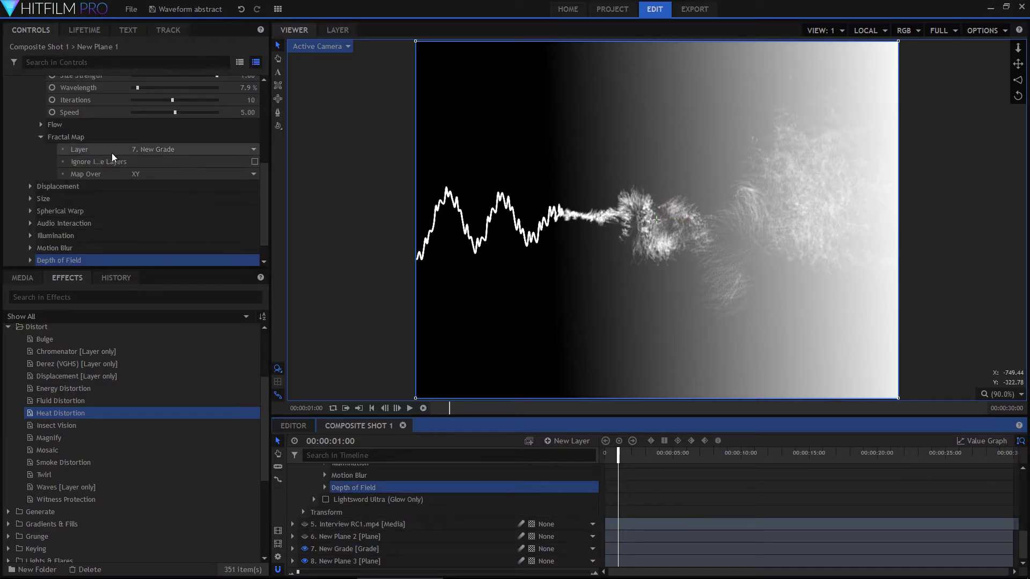
scroll(80, 153, up, 5)
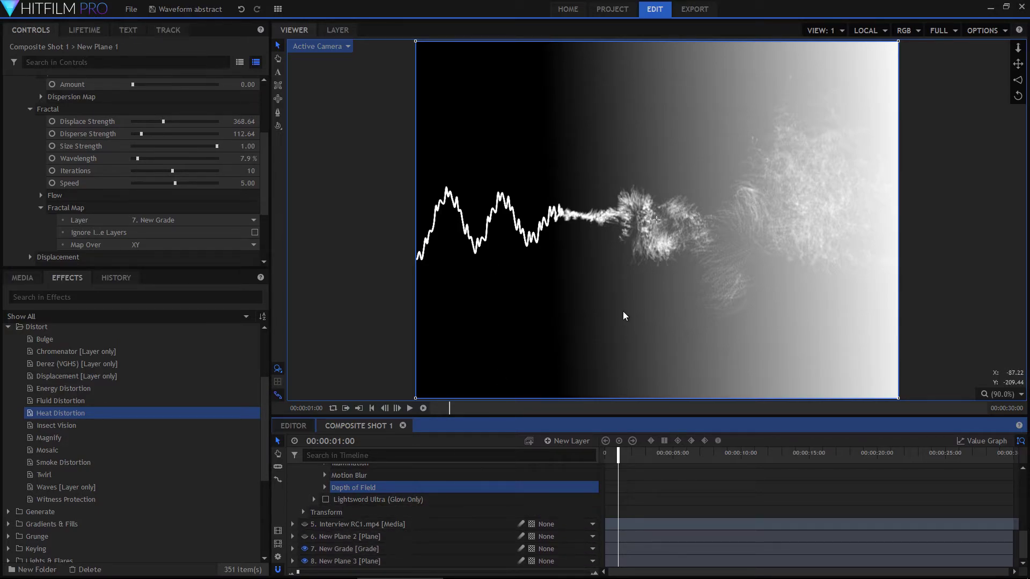
Hide the grey gradient layer and select the waveform plane's Lightsword Ultra (Glow Only) effect.
click(304, 537)
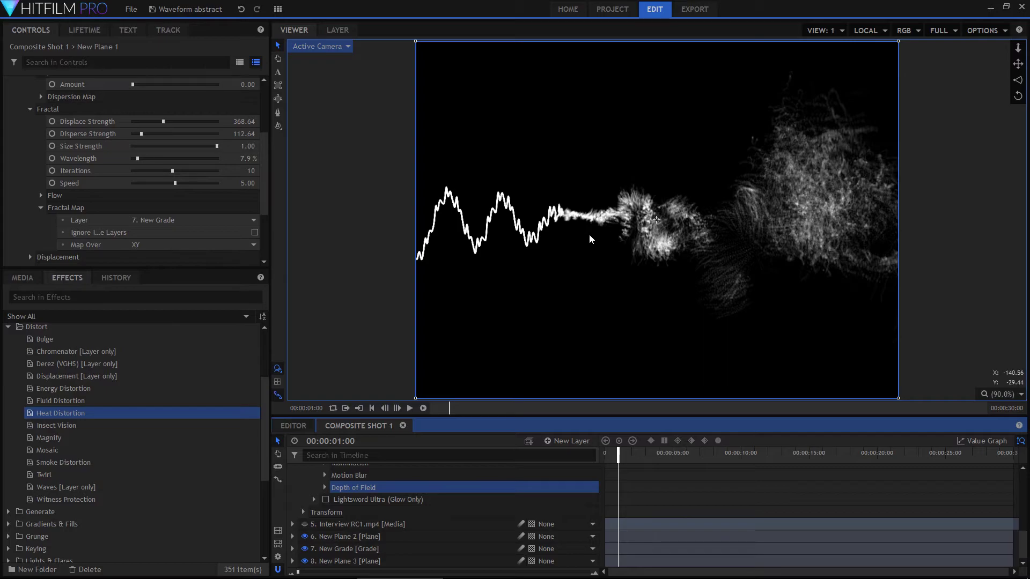
scroll(69, 217, down, 3)
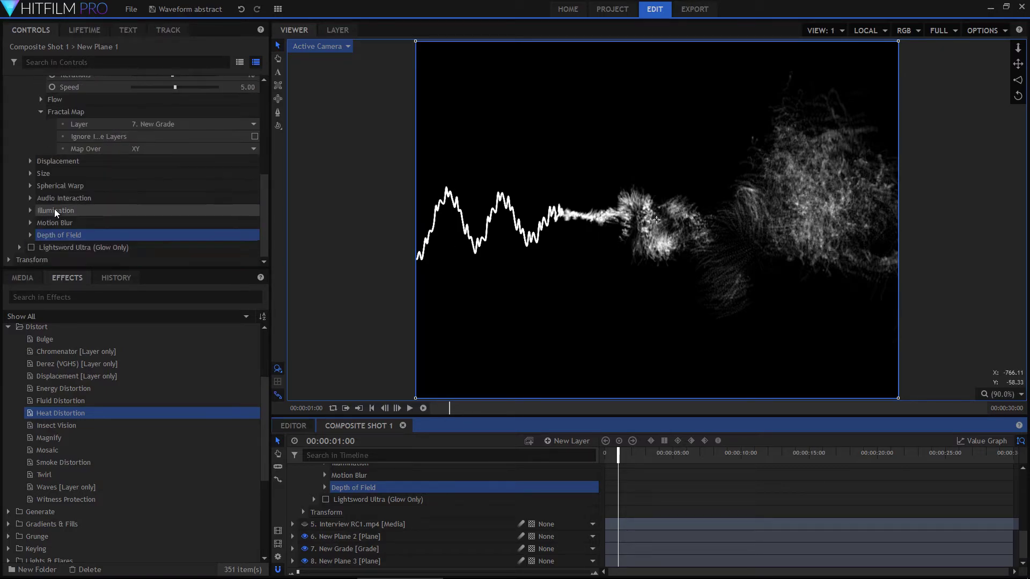
click(89, 247)
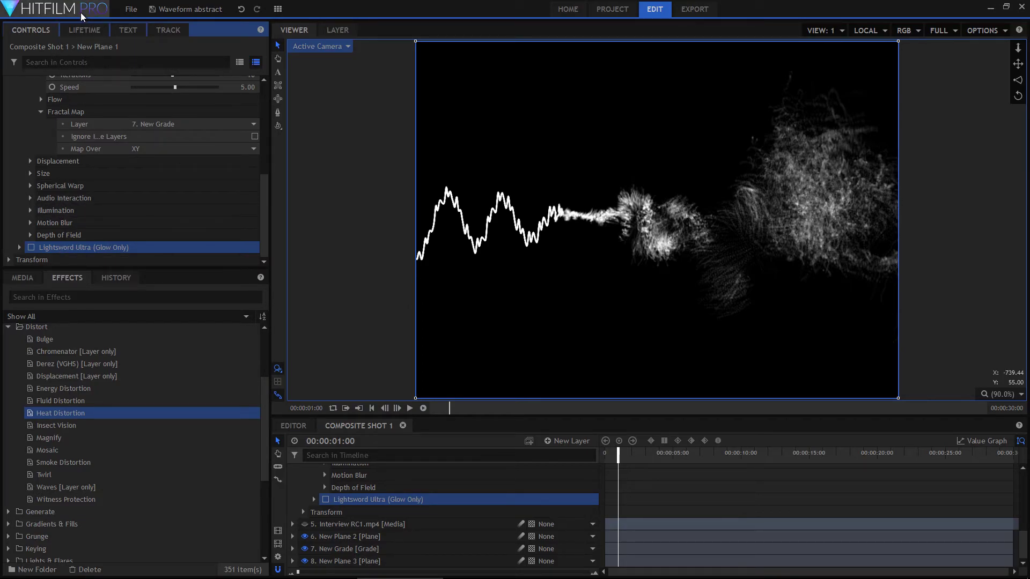
Bring up HitFilm's About information from the logo and dismiss it.
click(63, 16)
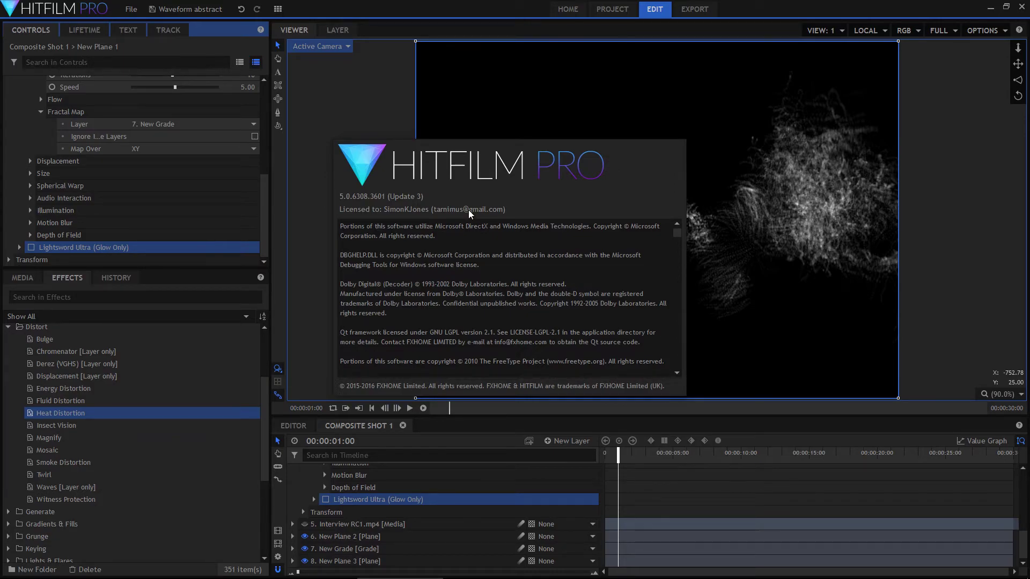
click(516, 185)
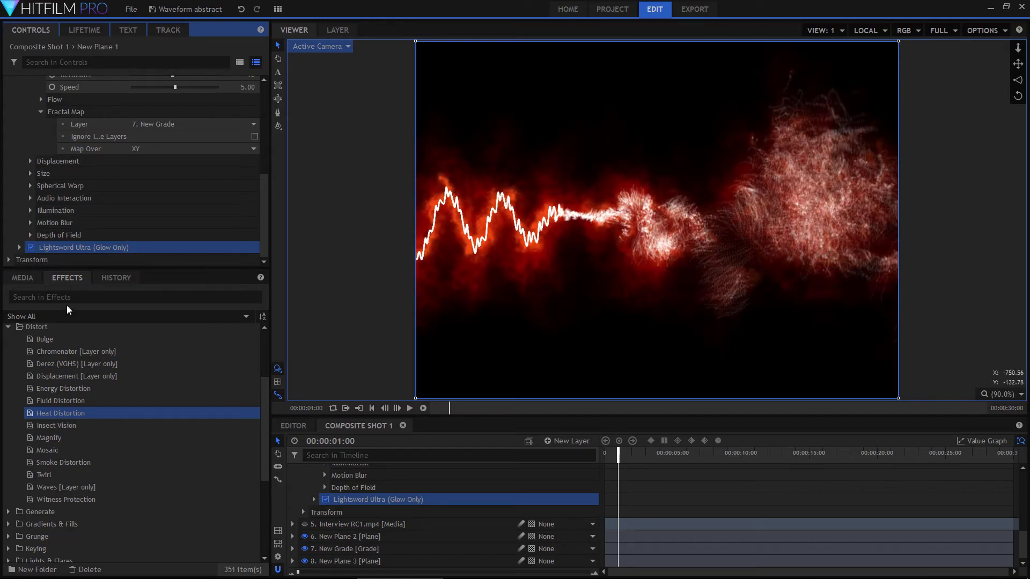
Expand Lightsword Ultra's Inner Glow and Distortion groups, showing 19.8 px width and Energy 70.0.
click(19, 247)
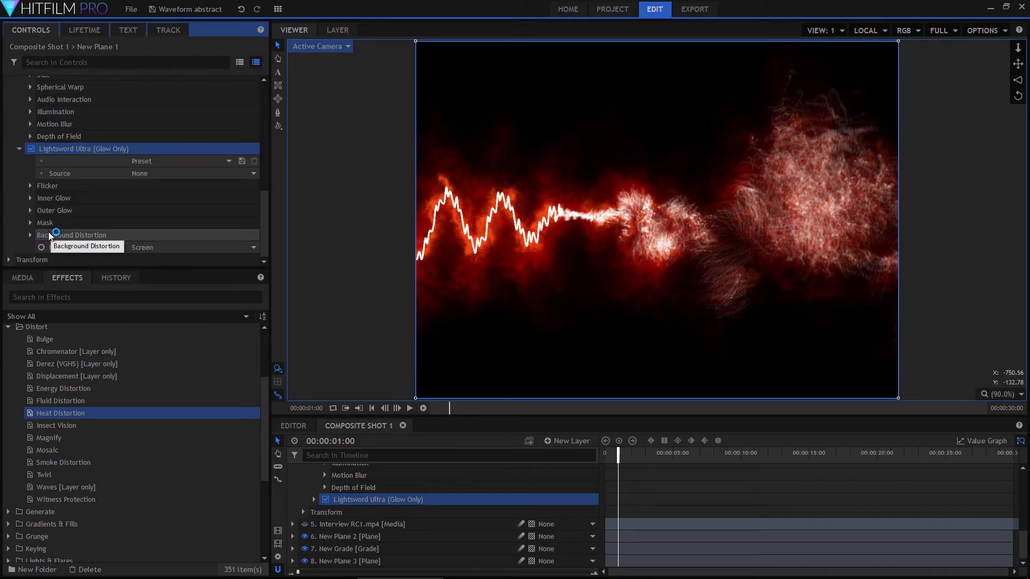
click(30, 198)
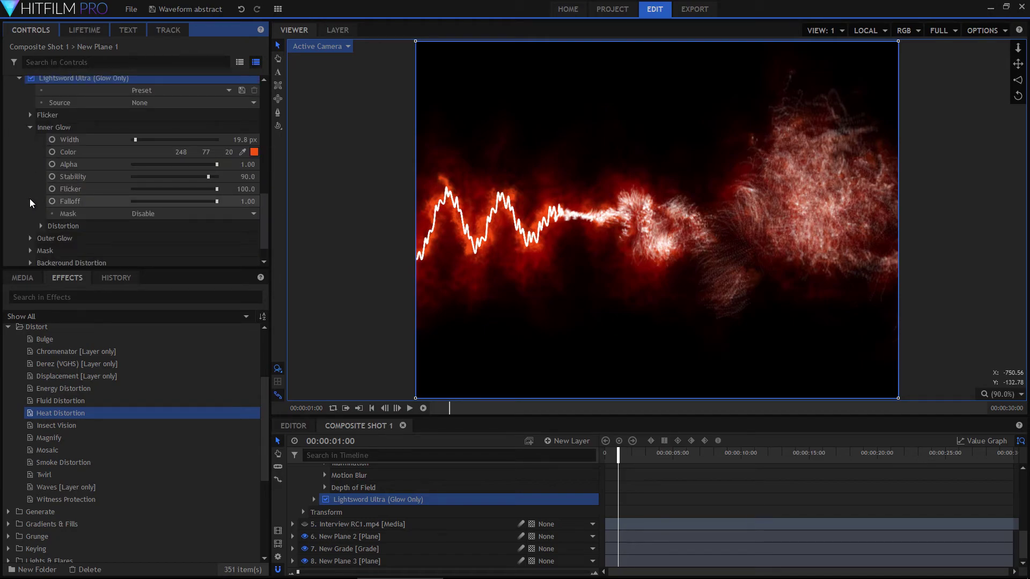
click(41, 226)
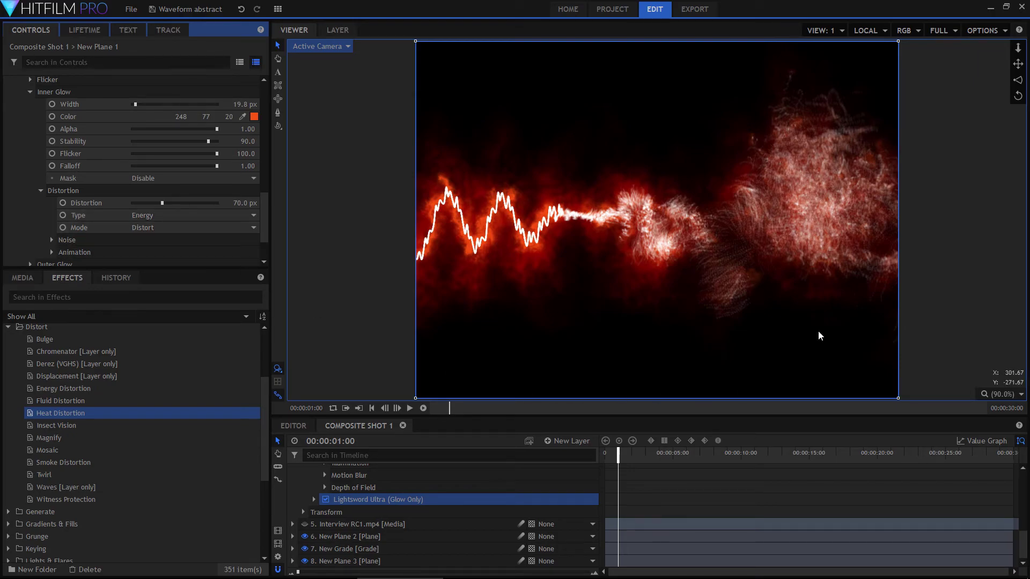
scroll(358, 494, up, 10)
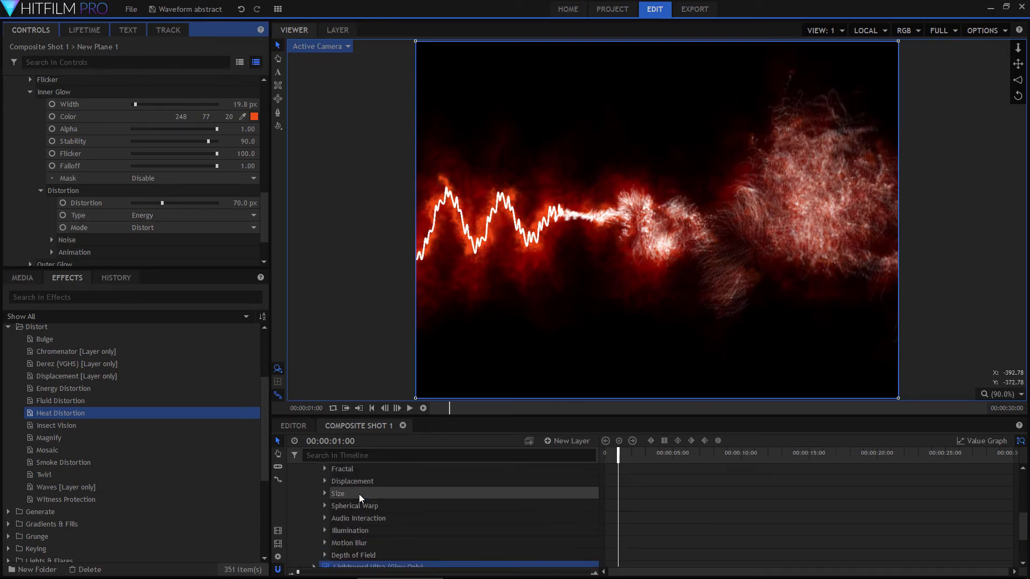
Toggle the two New Light layers and inspect each, ending on New Light 1's Point light settings.
click(333, 484)
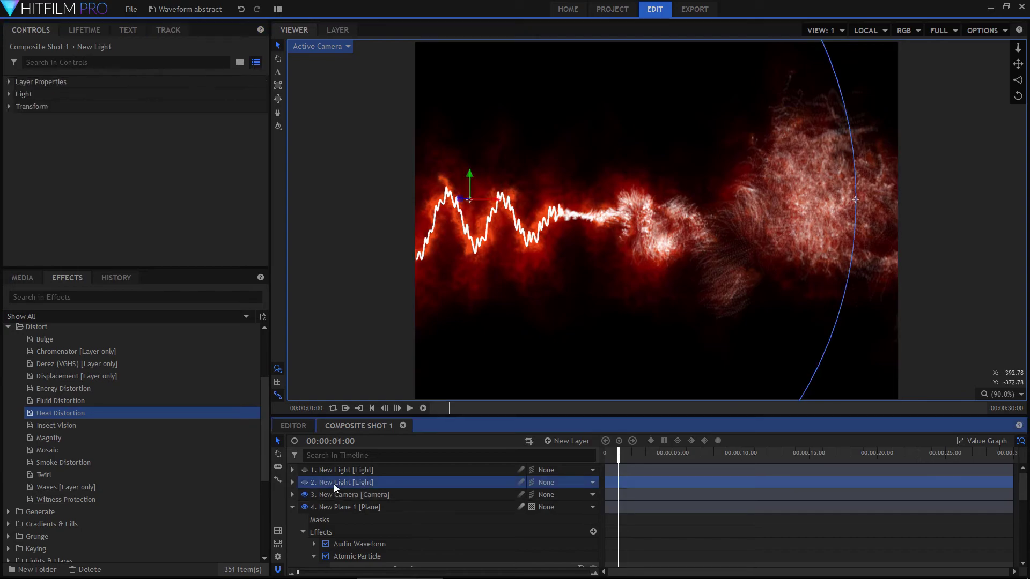
click(304, 484)
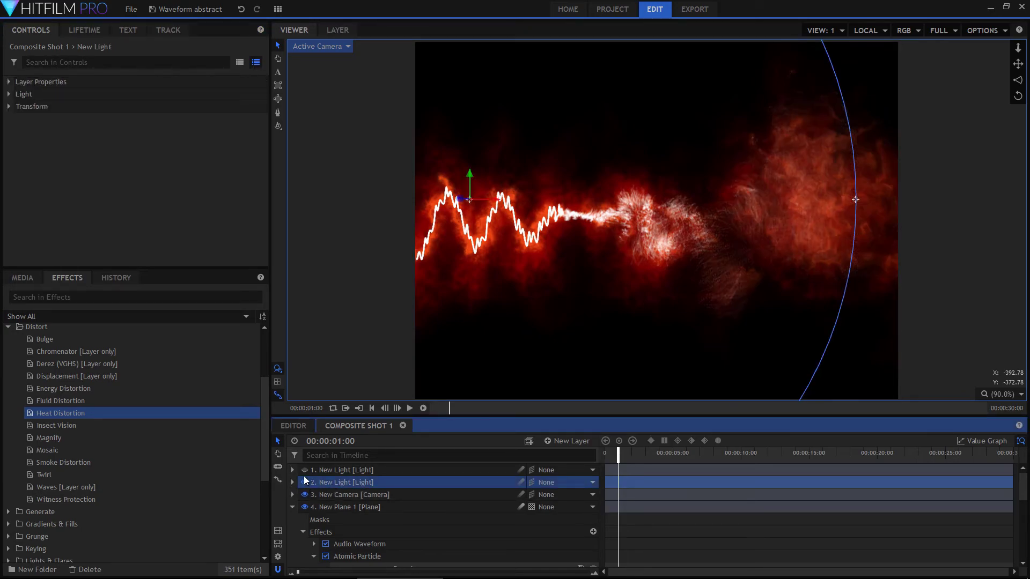
click(301, 469)
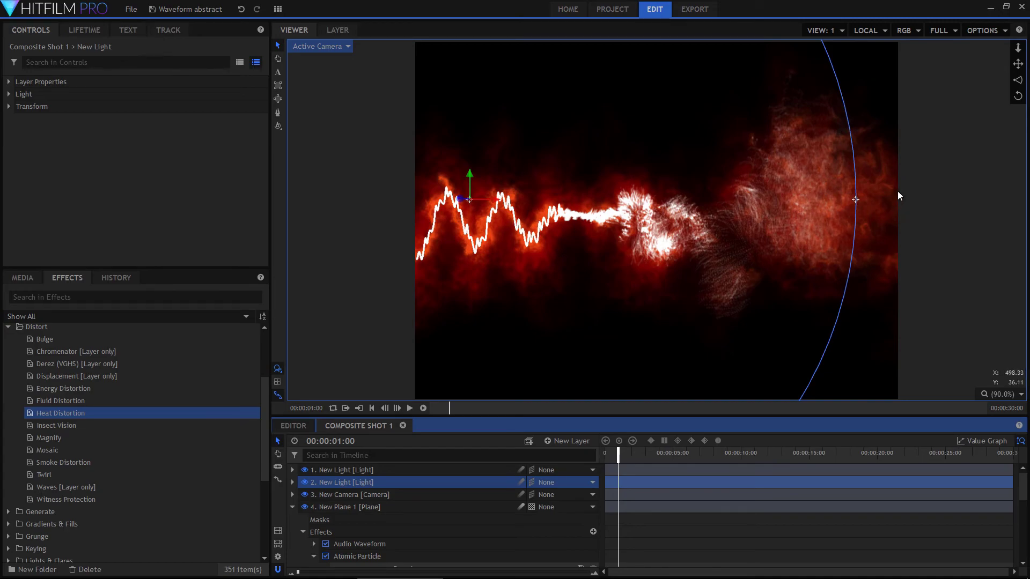
click(355, 472)
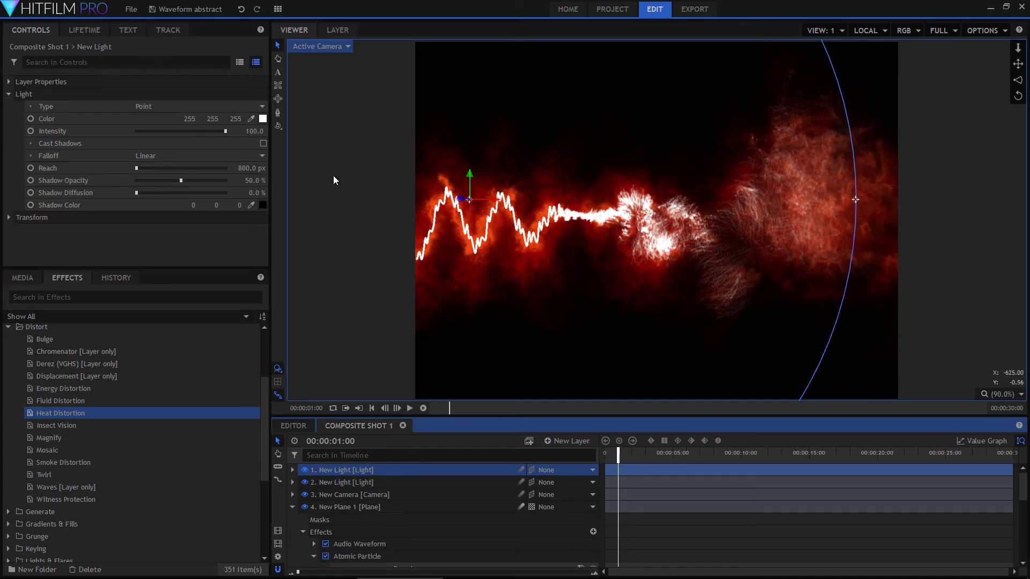
click(363, 480)
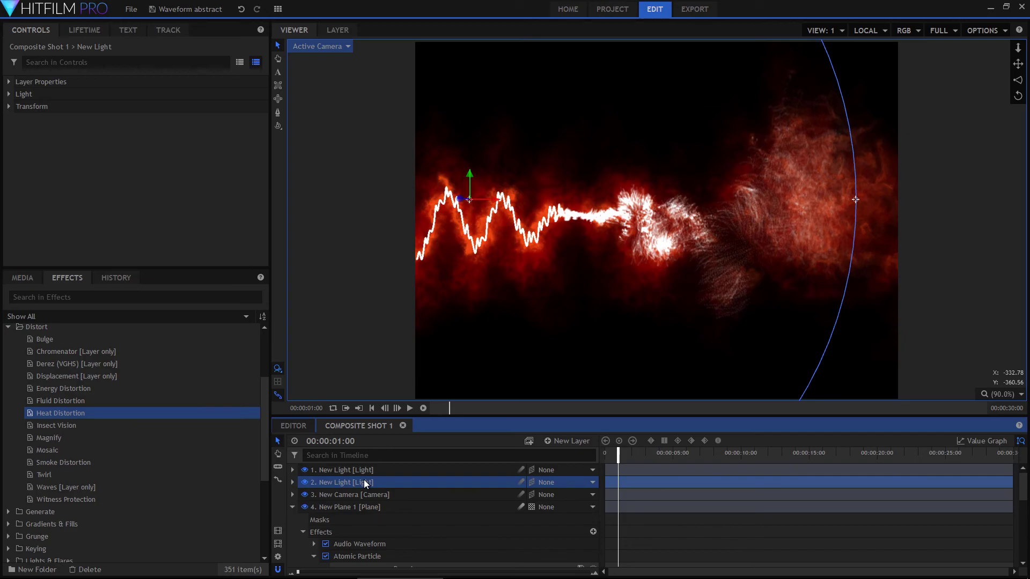
click(351, 470)
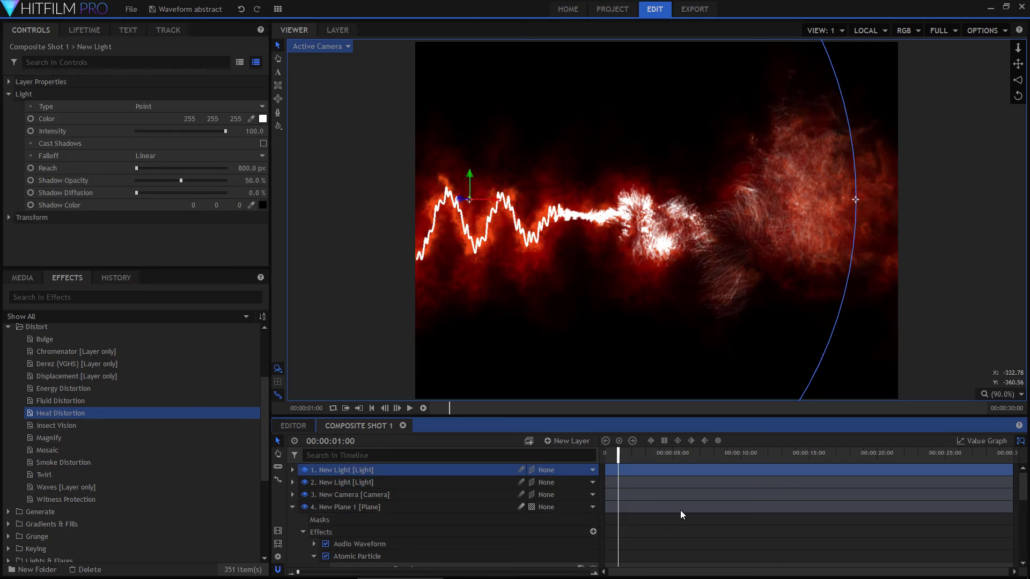
click(637, 452)
click(667, 456)
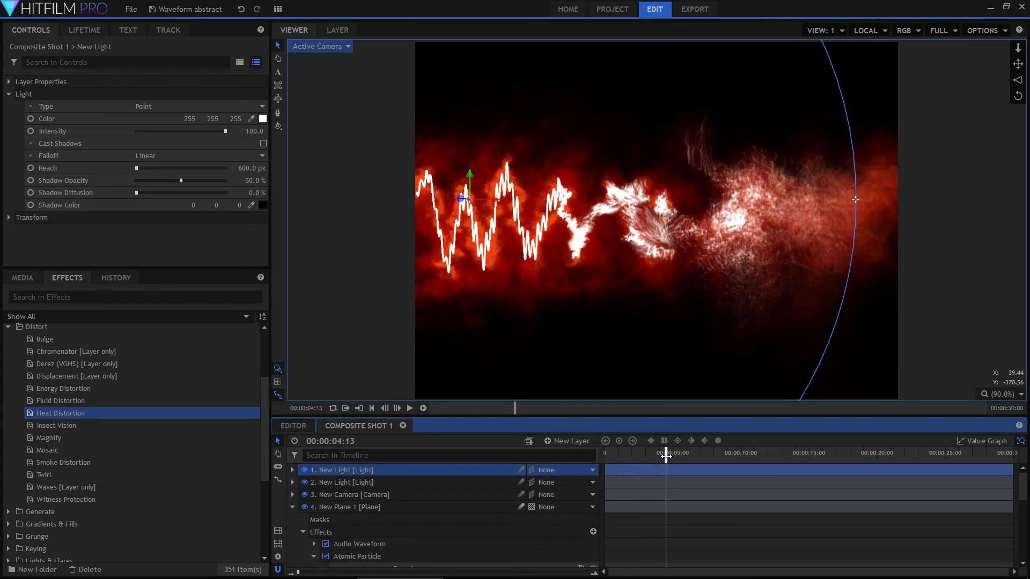
click(750, 454)
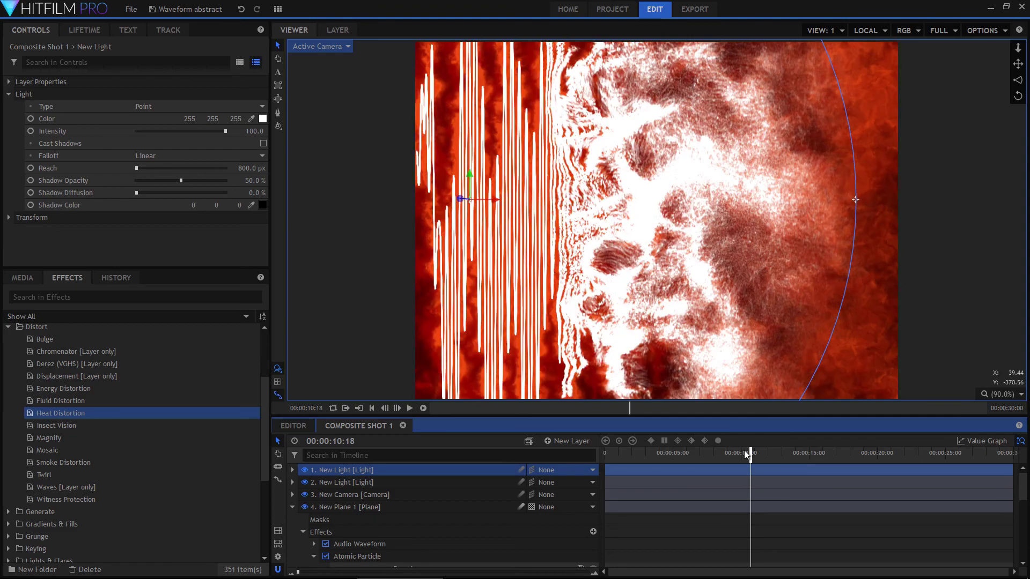
click(856, 451)
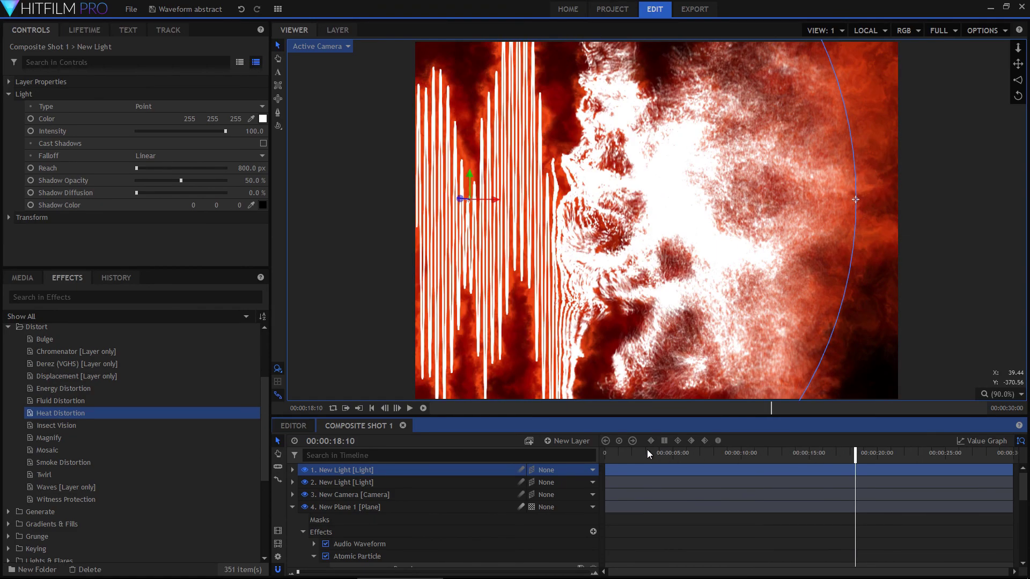
click(623, 453)
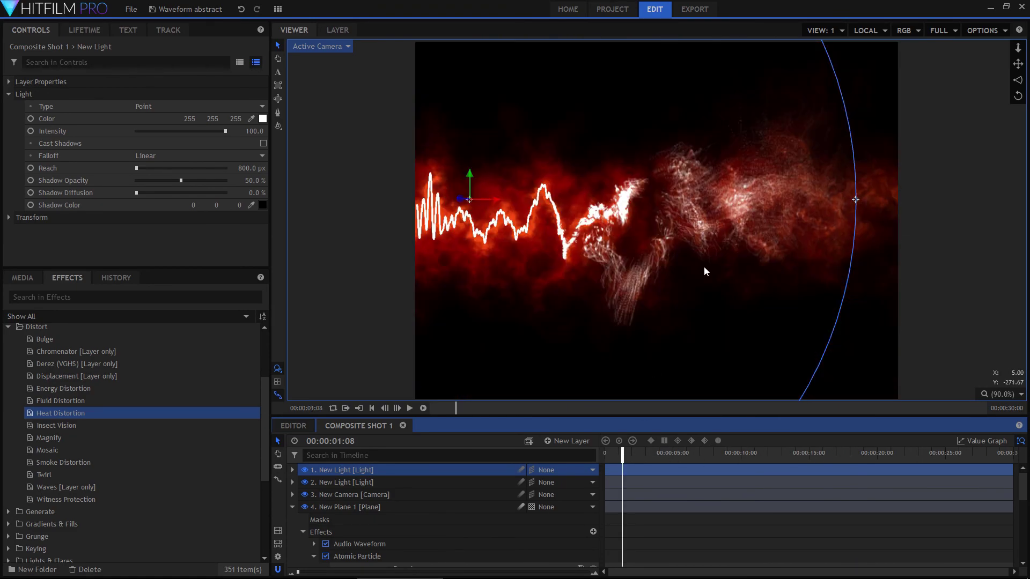